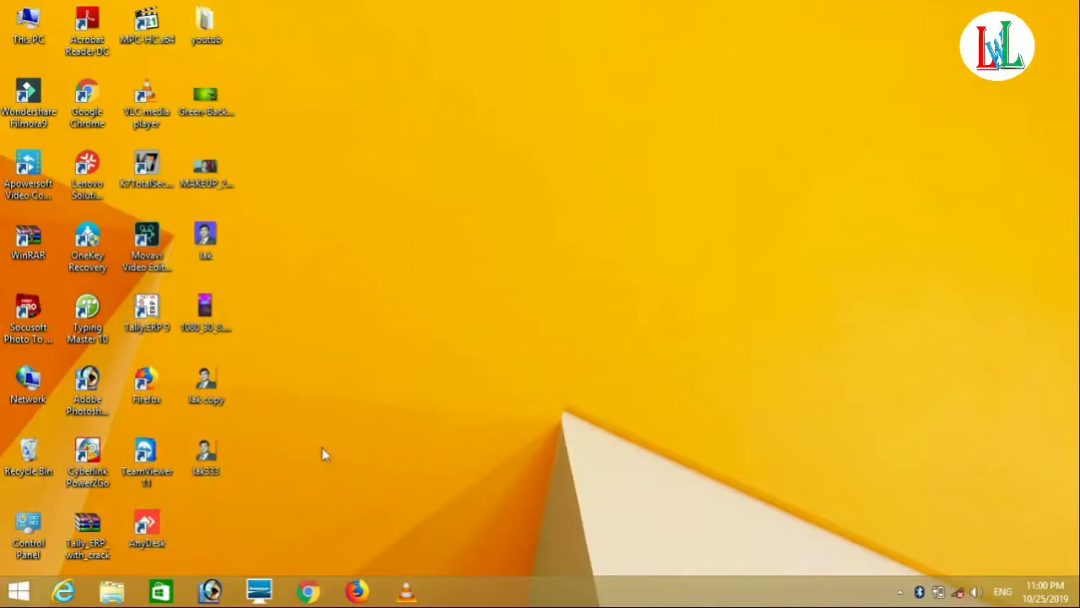
left_click(11, 599)
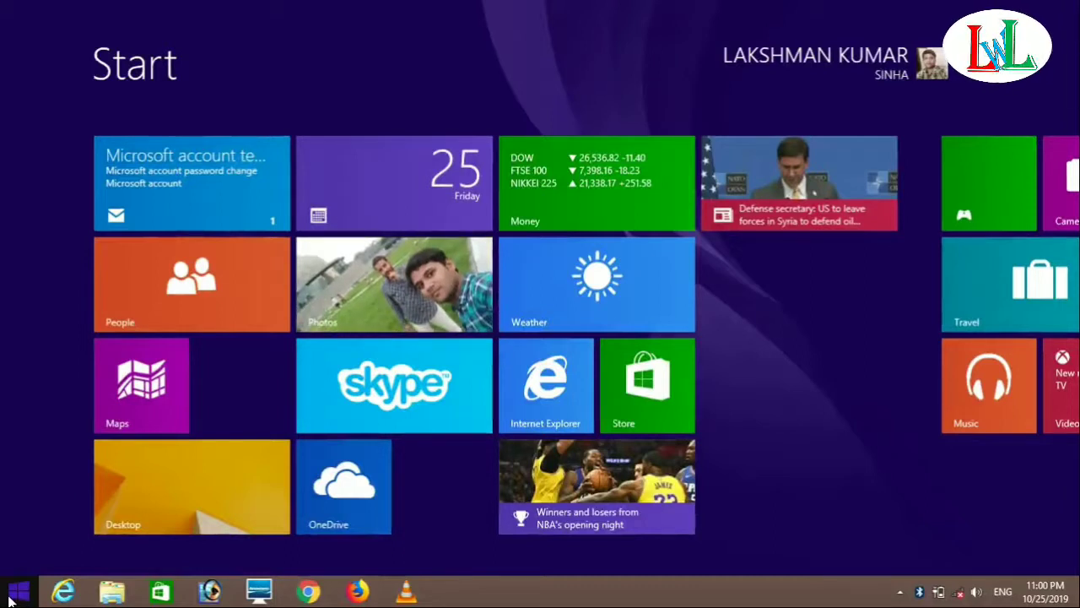
left_click(10, 598)
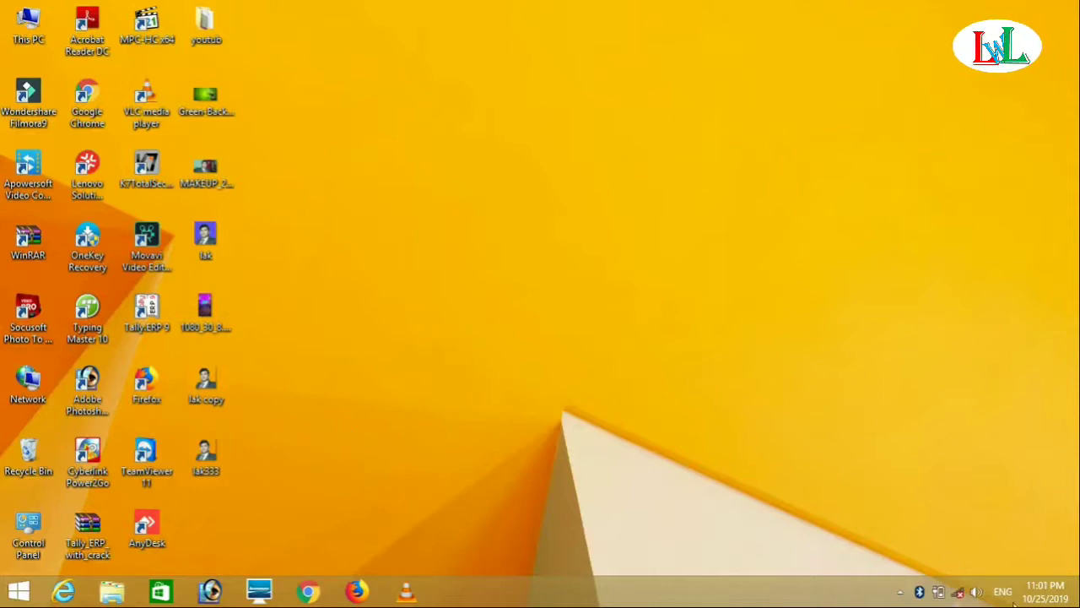
mouse_move(1021, 599)
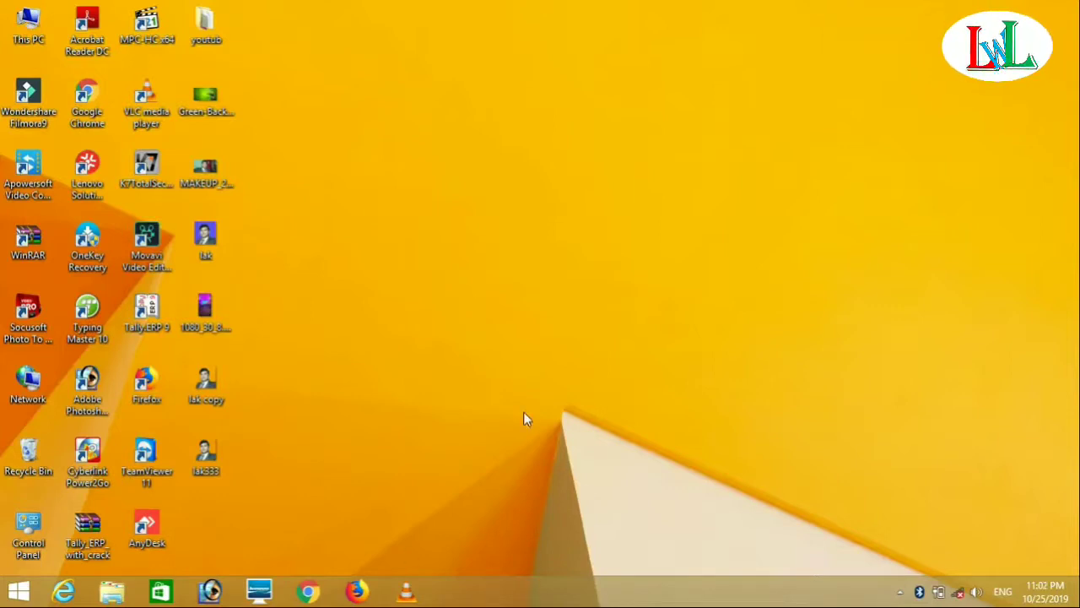
Open the desktop background settings from the desktop's personalization options, with Windows Desktop Backgrounds as the picture location.
right_click(551, 112)
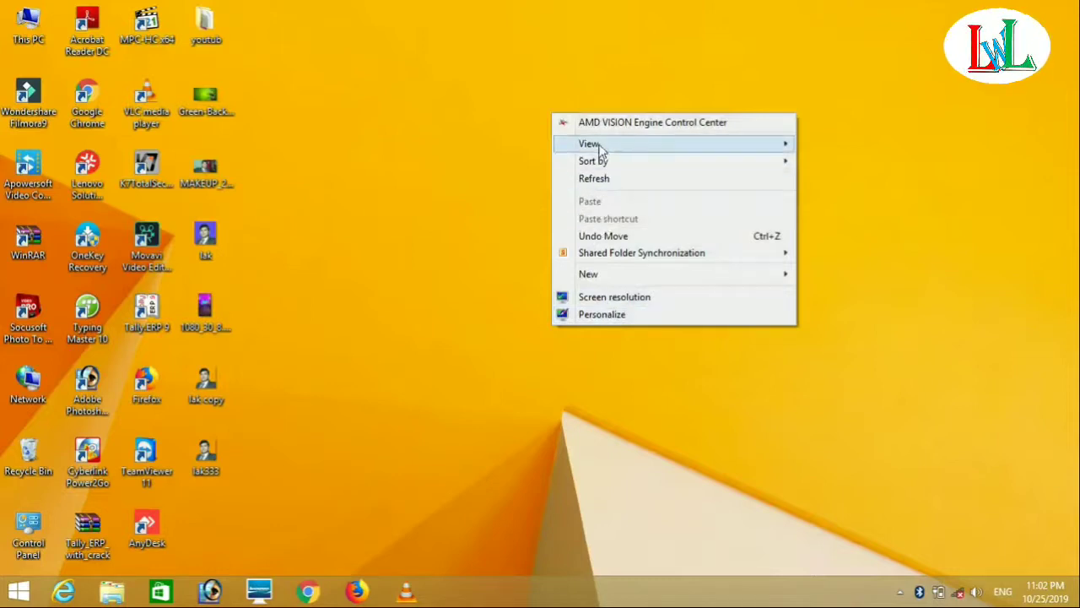
left_click(619, 319)
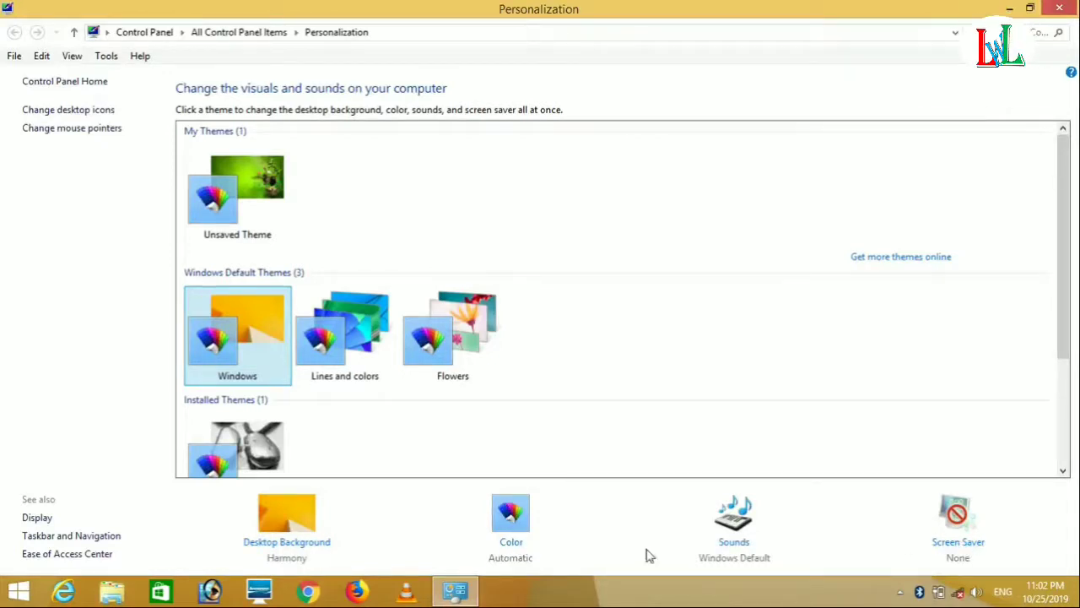
left_click(297, 549)
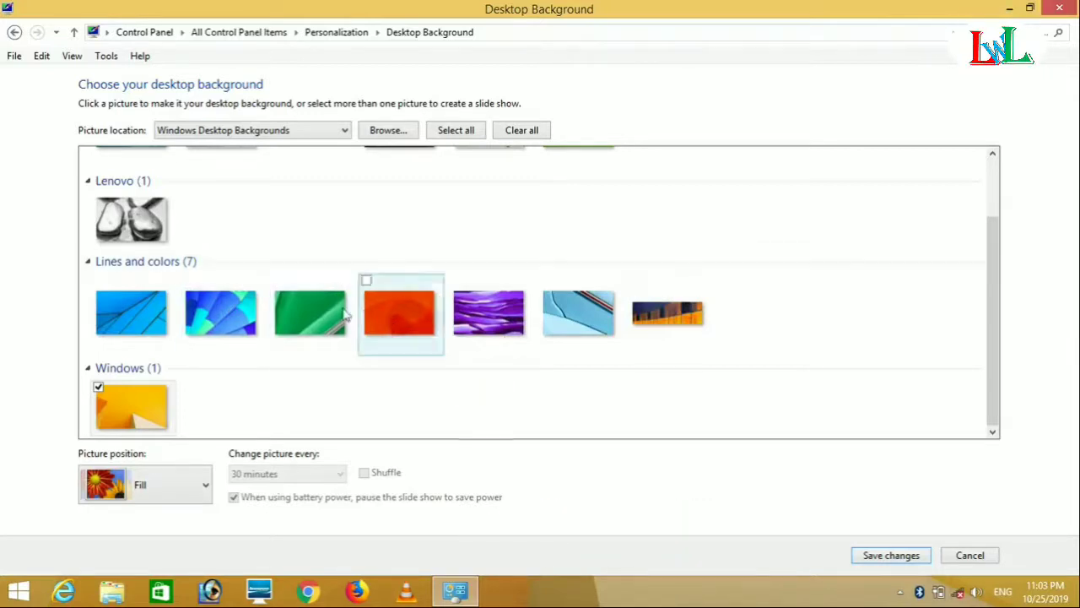
left_click(342, 134)
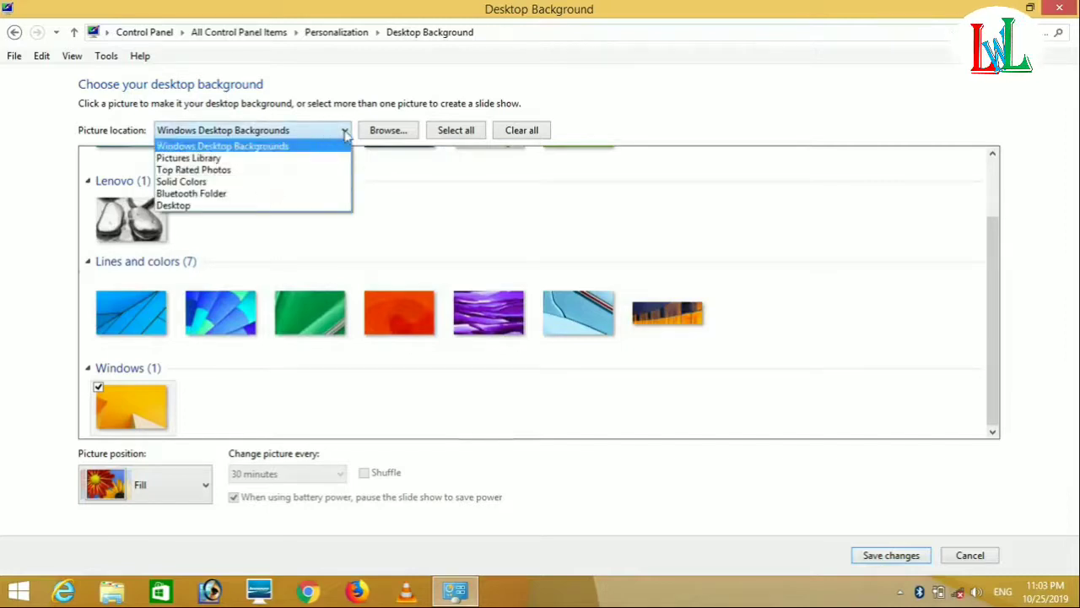
left_click(251, 150)
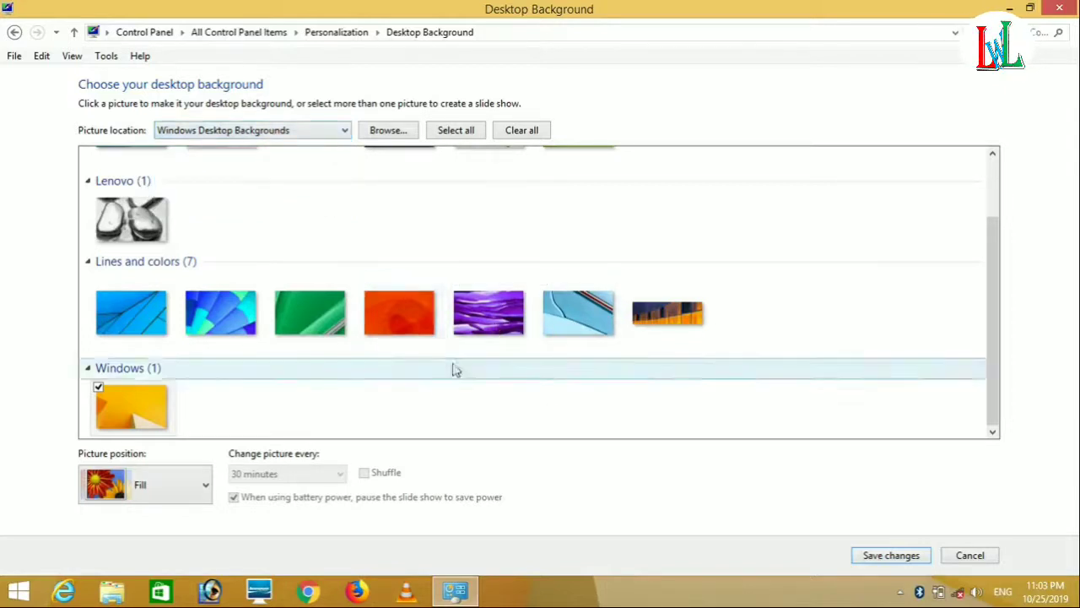
Look through the picture locations Pictures Library, Top Rated Photos, Solid Colors, Bluetooth Folder and Desktop.
left_click(338, 136)
left_click(321, 170)
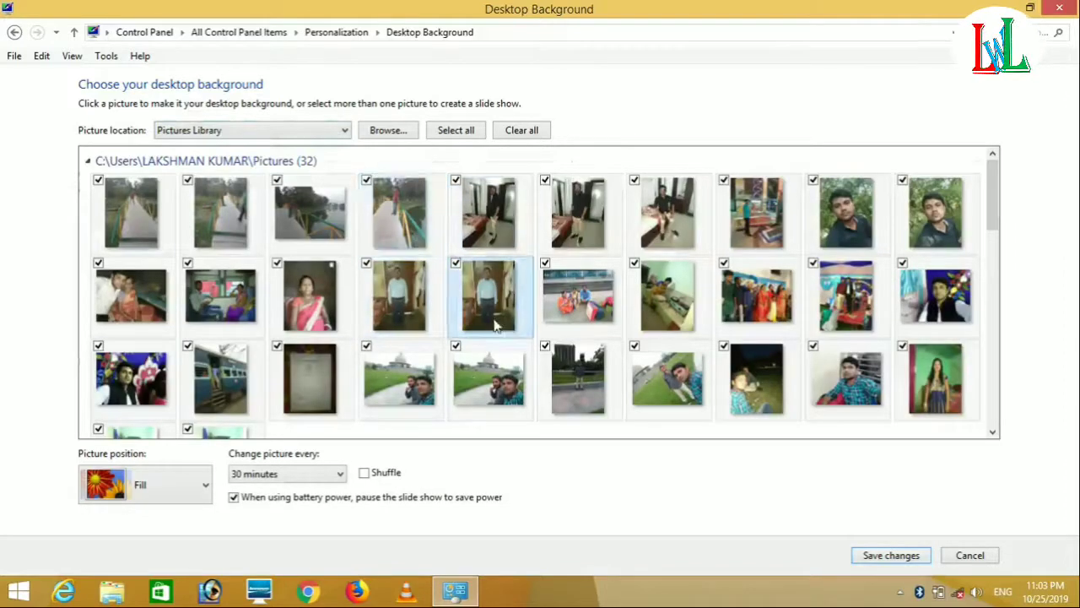
left_click(345, 130)
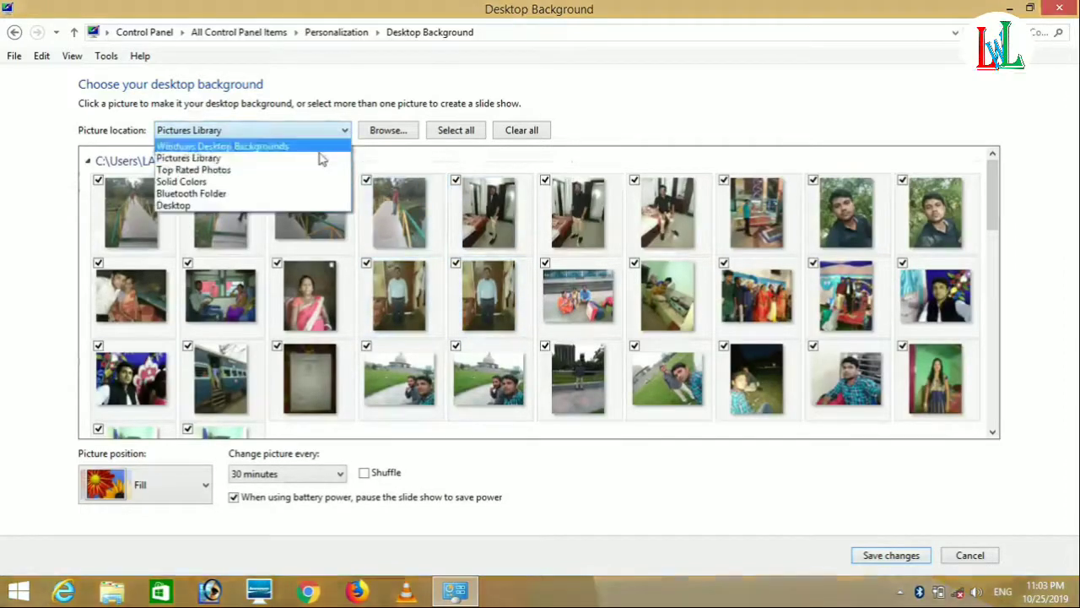
left_click(297, 171)
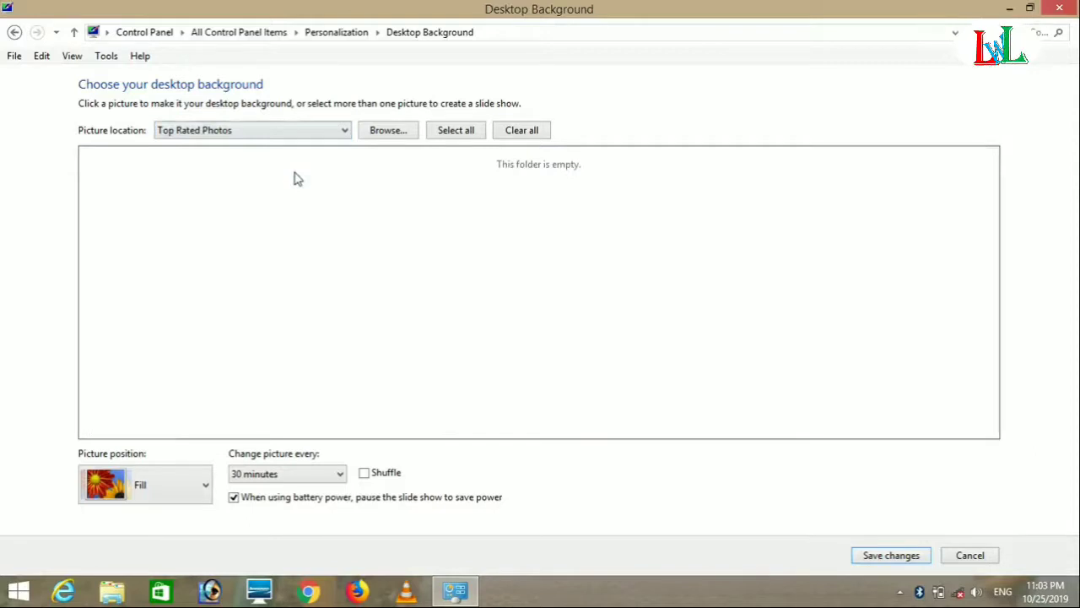
left_click(345, 134)
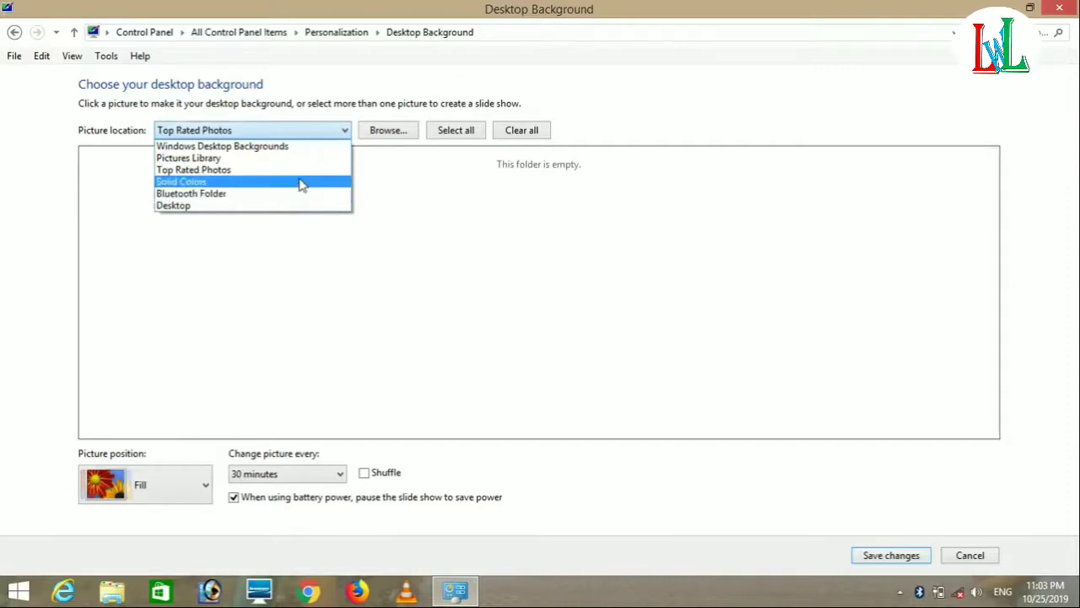
left_click(301, 182)
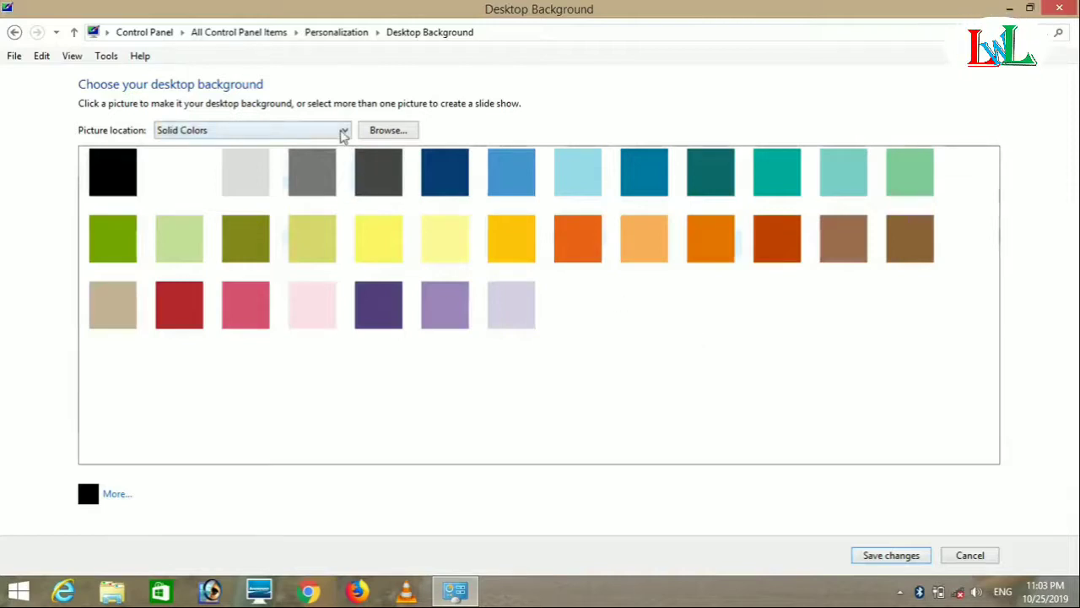
left_click(344, 135)
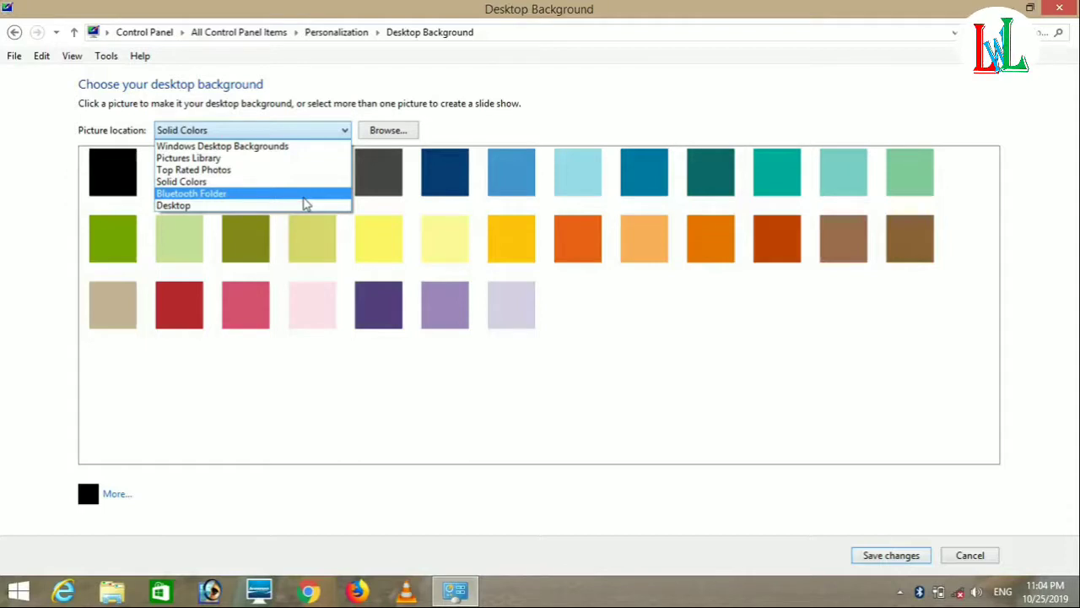
left_click(306, 204)
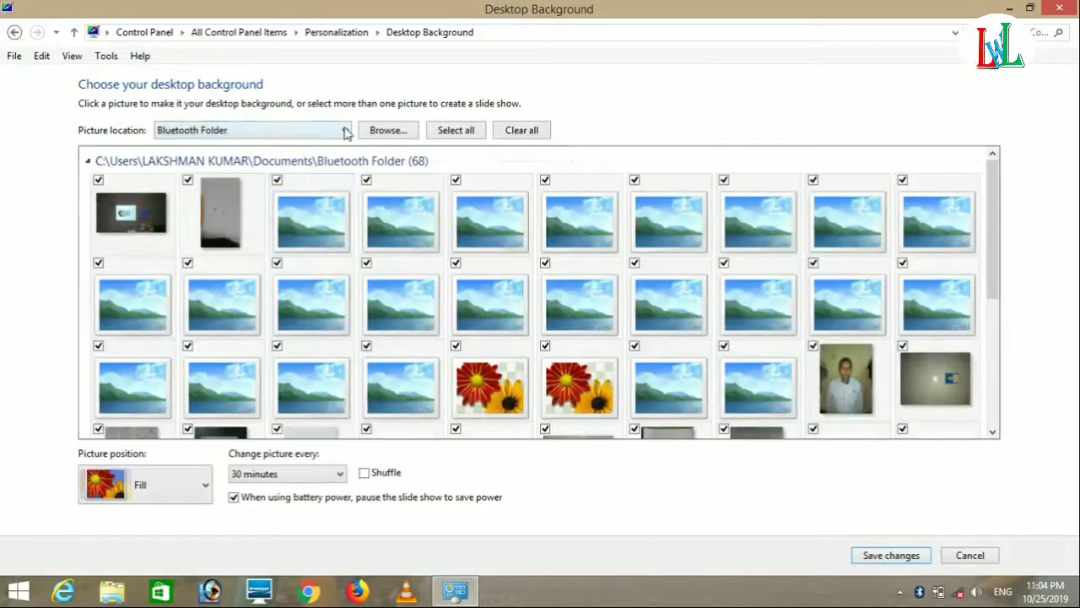
left_click(339, 134)
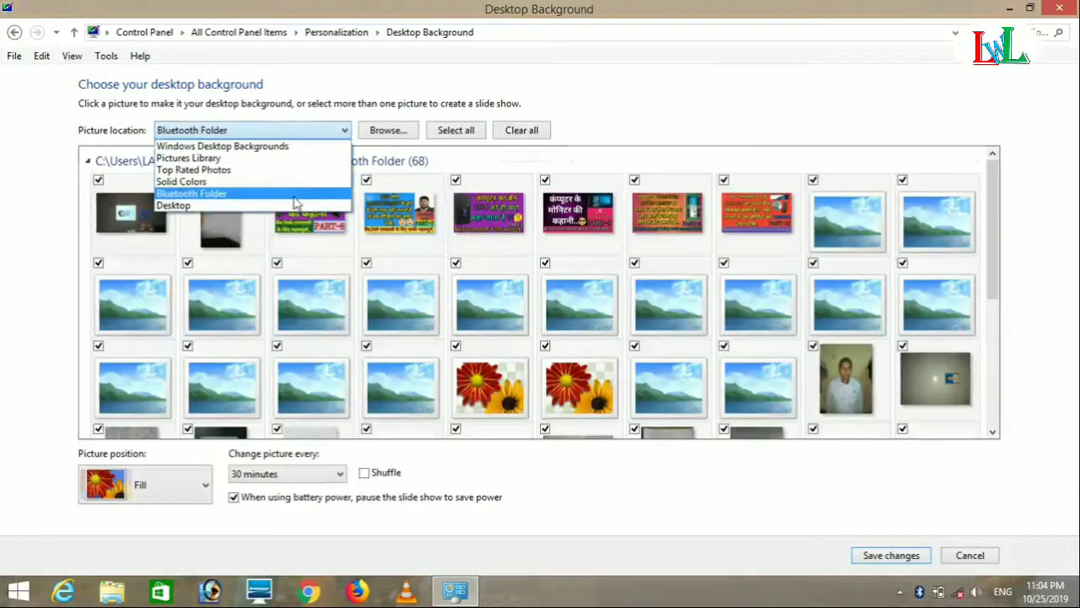
left_click(291, 206)
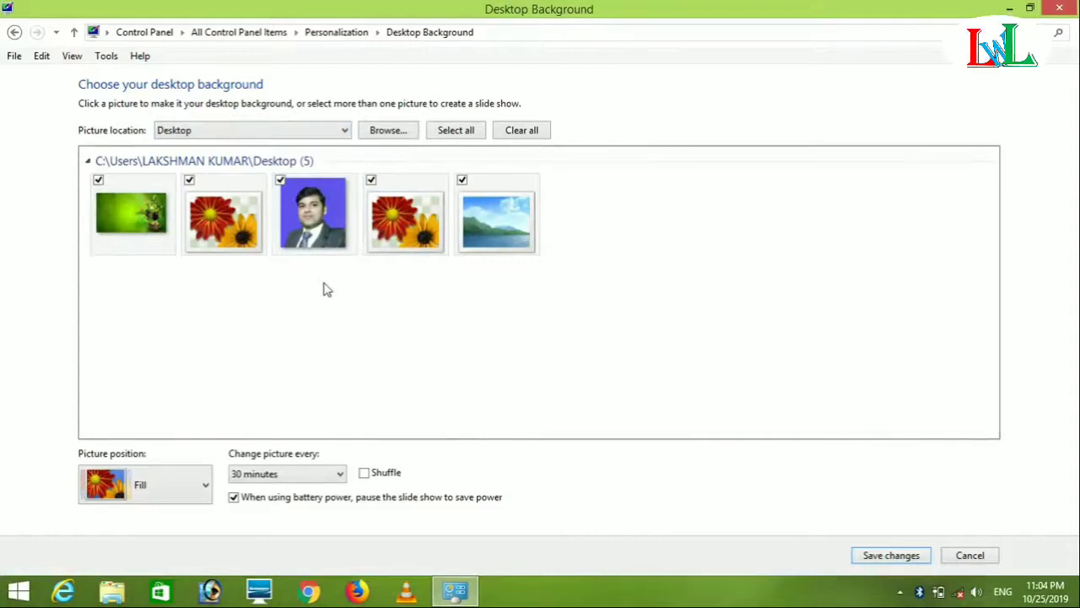
Save the green Lines and colors picture from Windows Desktop Backgrounds as the wallpaper and show the desktop.
left_click(344, 135)
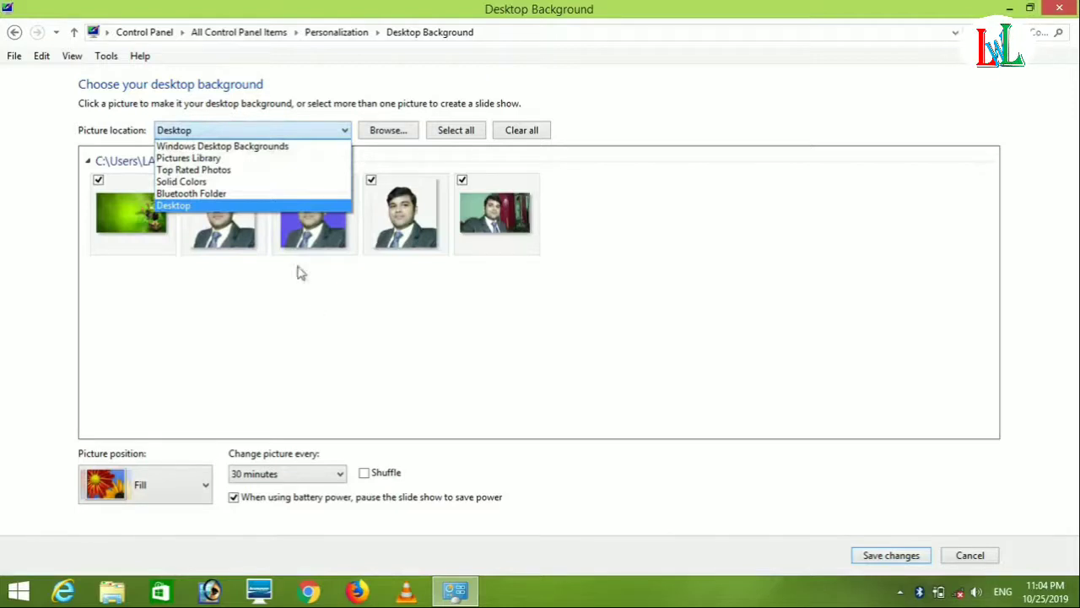
left_click(249, 147)
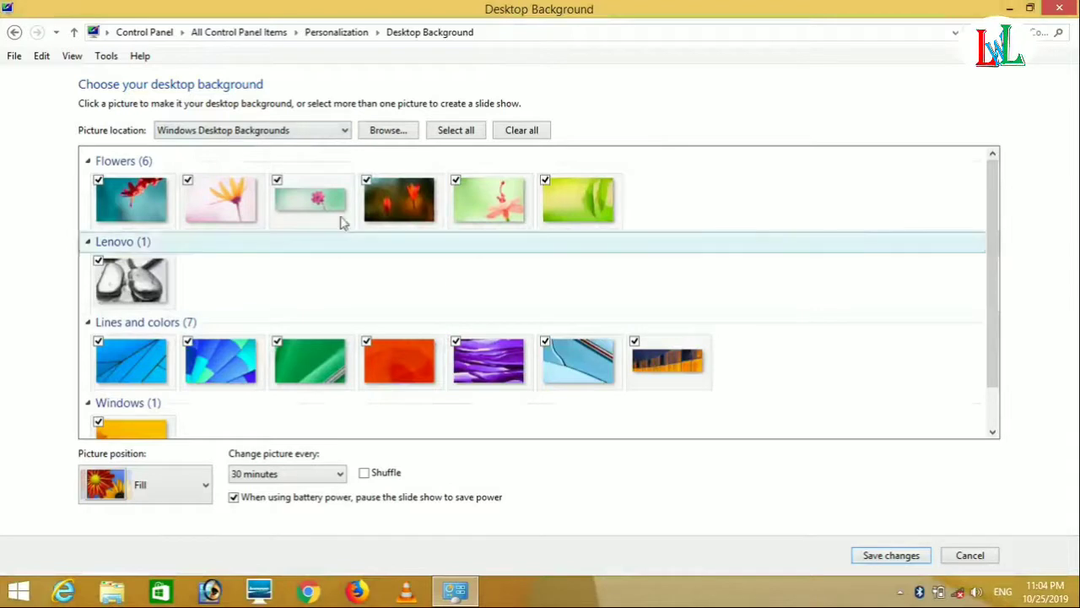
left_click(308, 371)
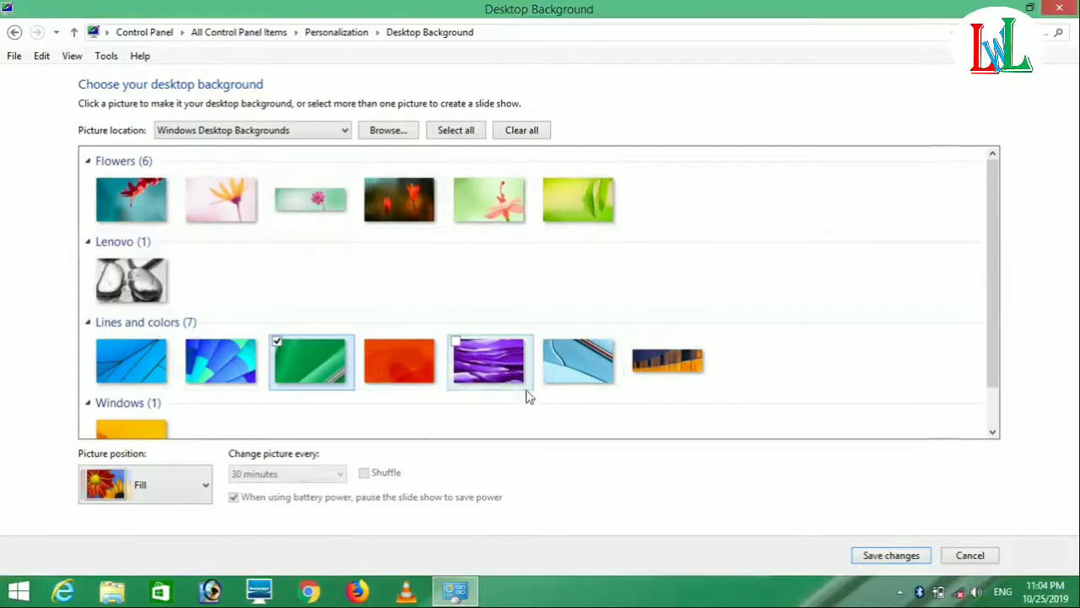
left_click(891, 556)
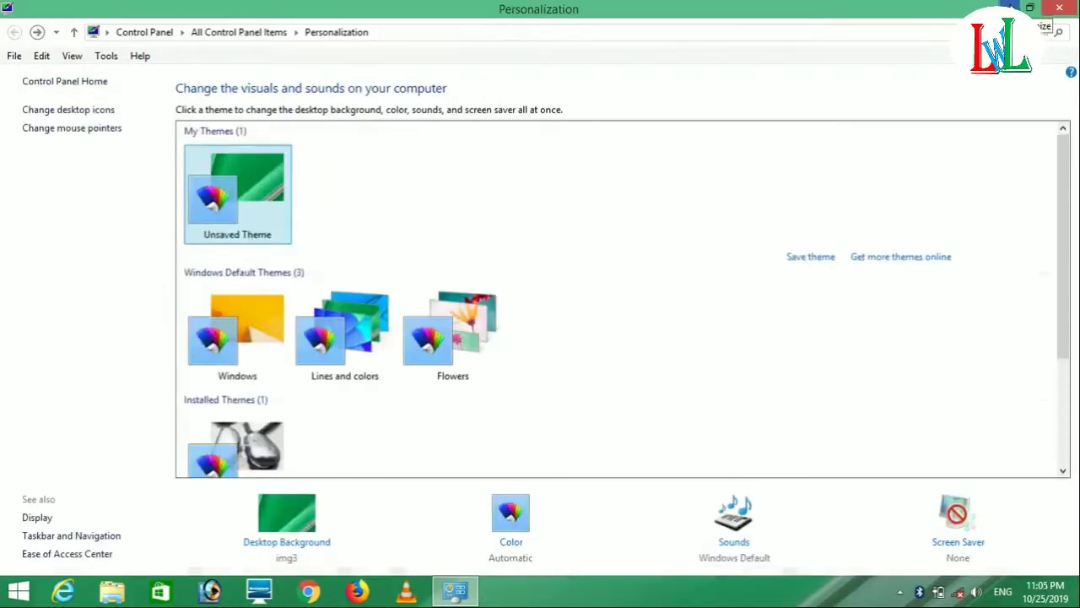
left_click(1010, 8)
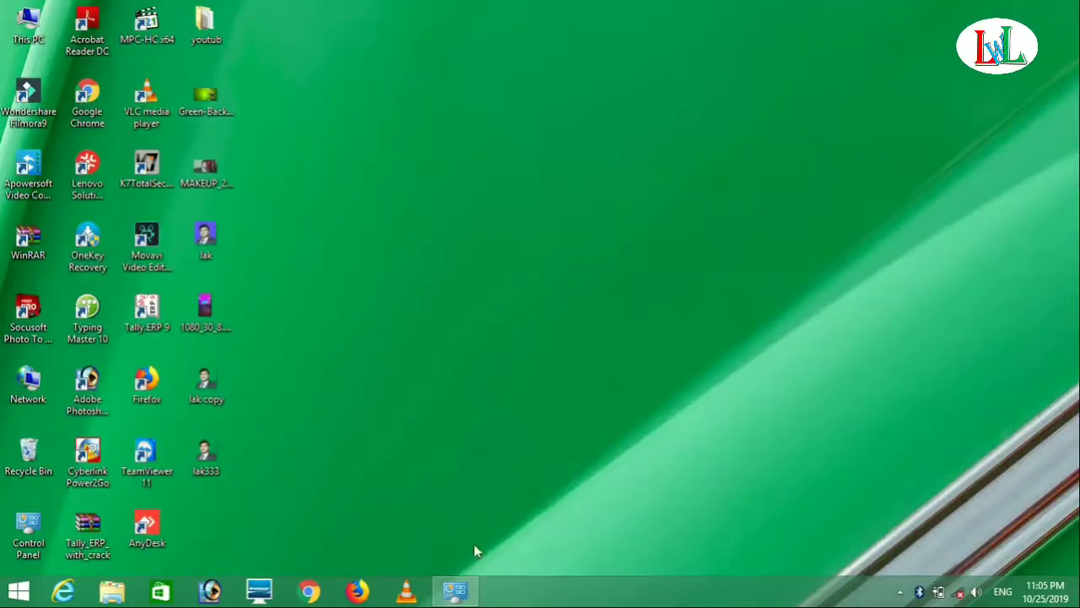
Reopen the desktop background settings and view the Pictures Library and Top Rated Photos picture locations.
left_click(455, 593)
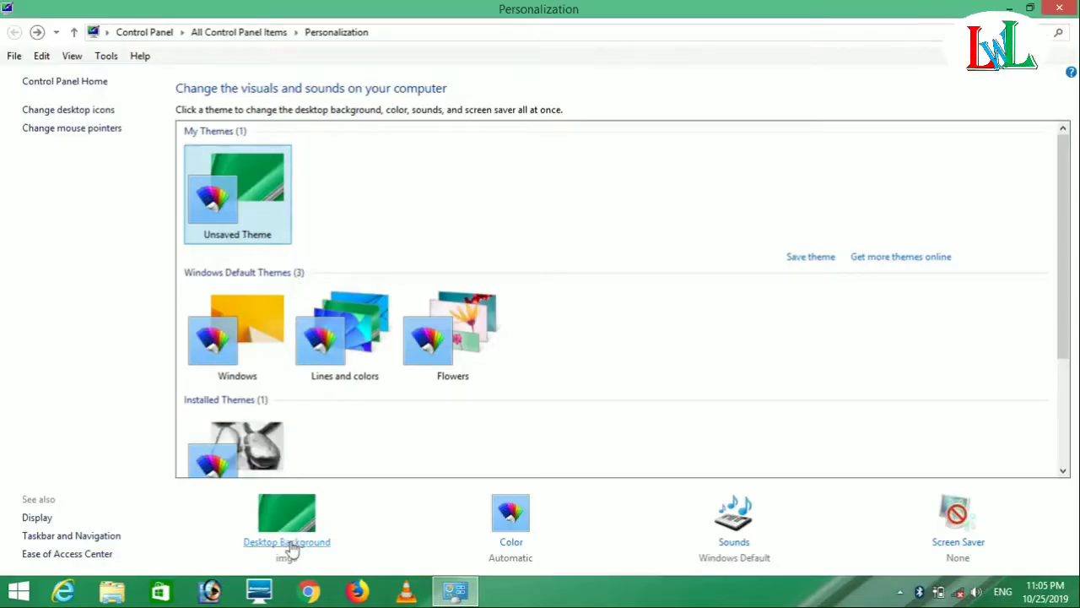
left_click(290, 542)
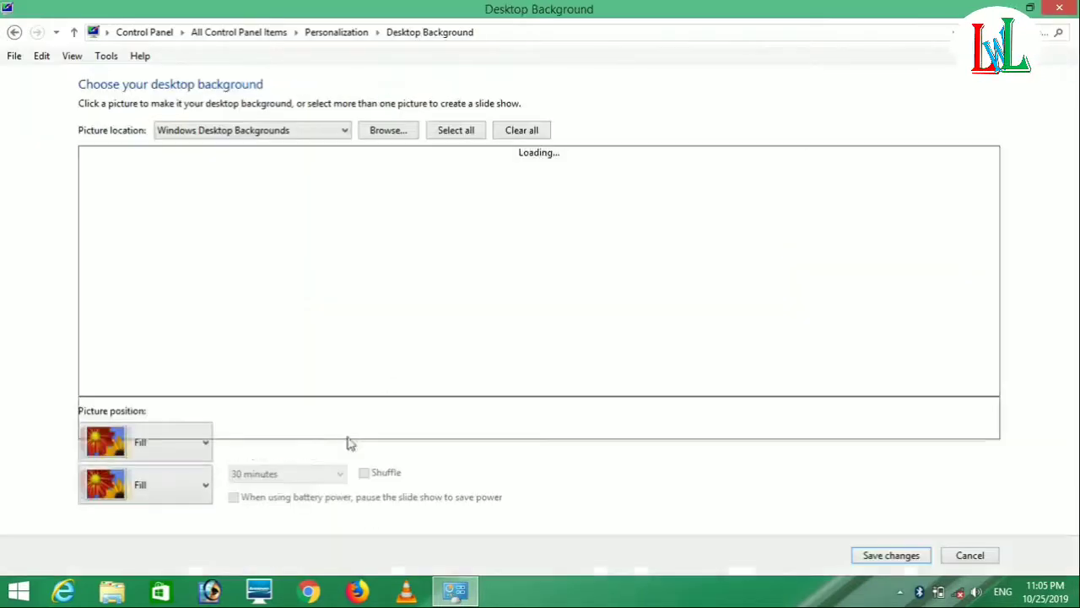
left_click(340, 131)
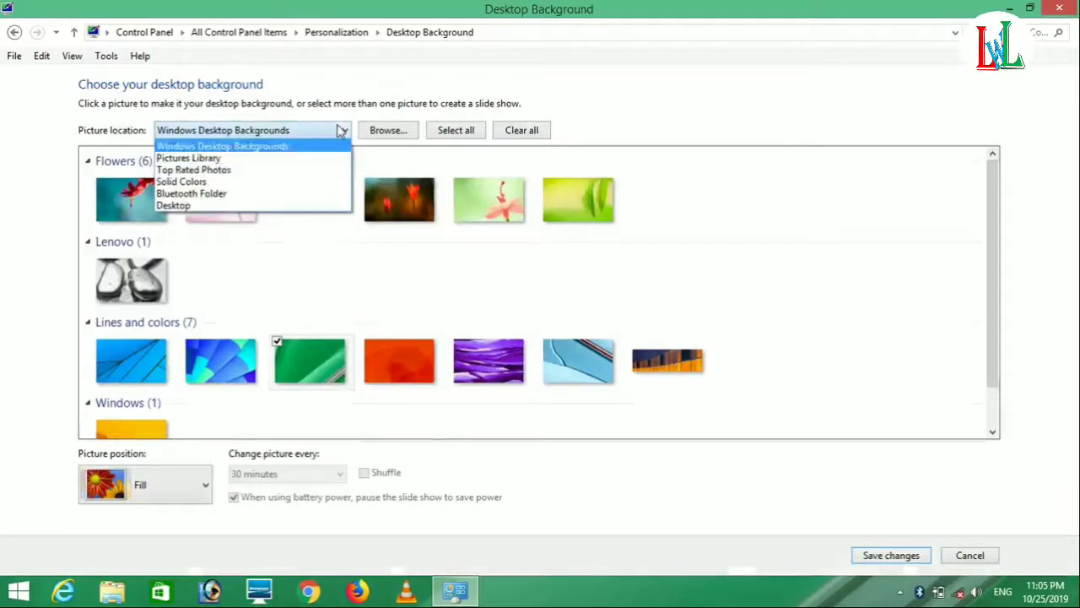
left_click(270, 159)
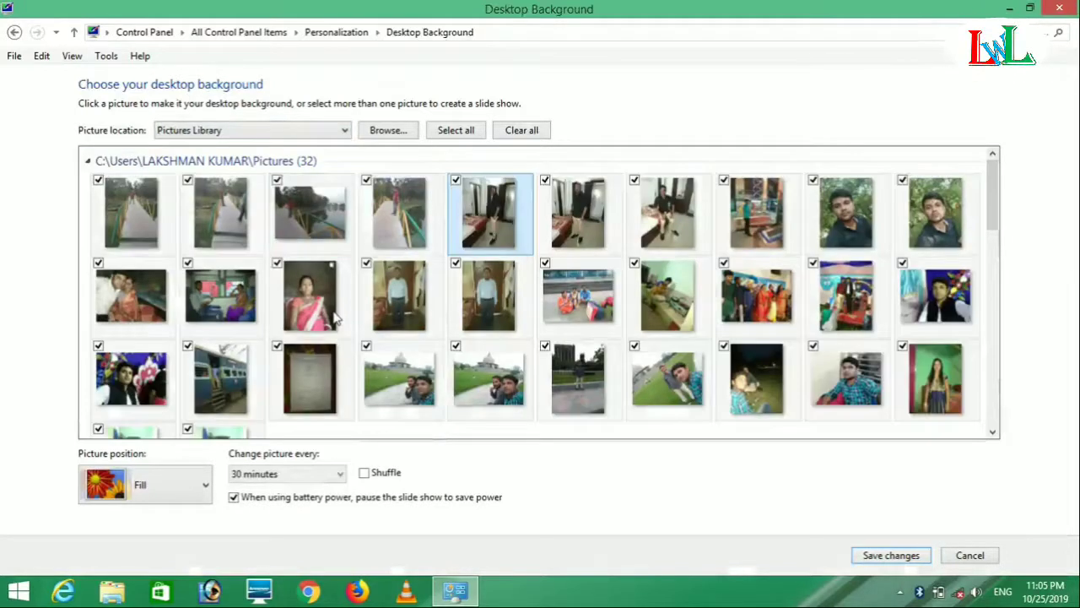
left_click(344, 132)
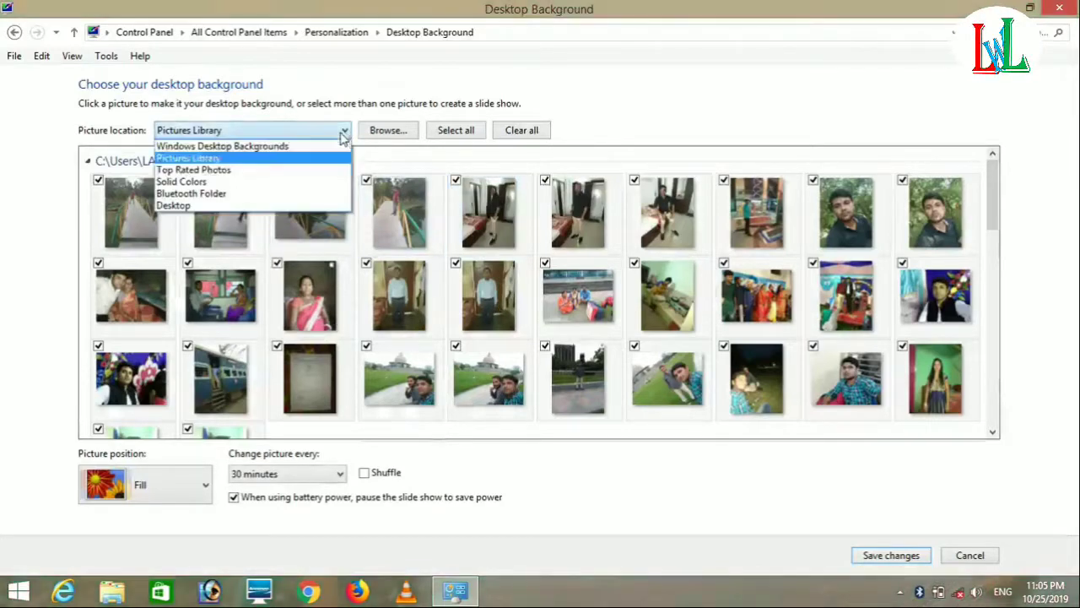
left_click(319, 178)
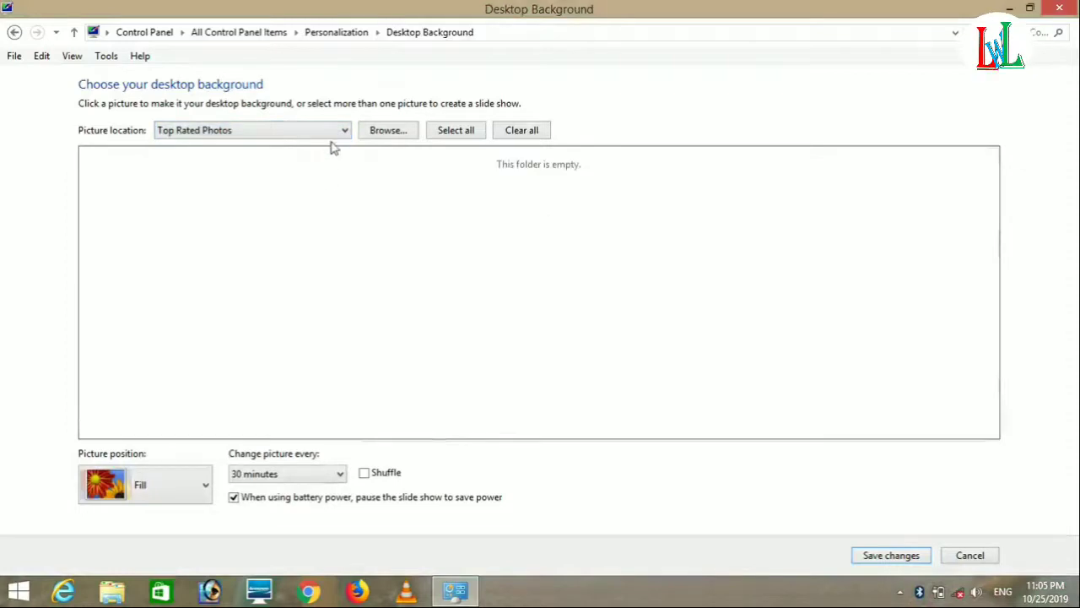
Save the dark blue swatch from Solid Colors as the desktop background and show the desktop.
left_click(340, 132)
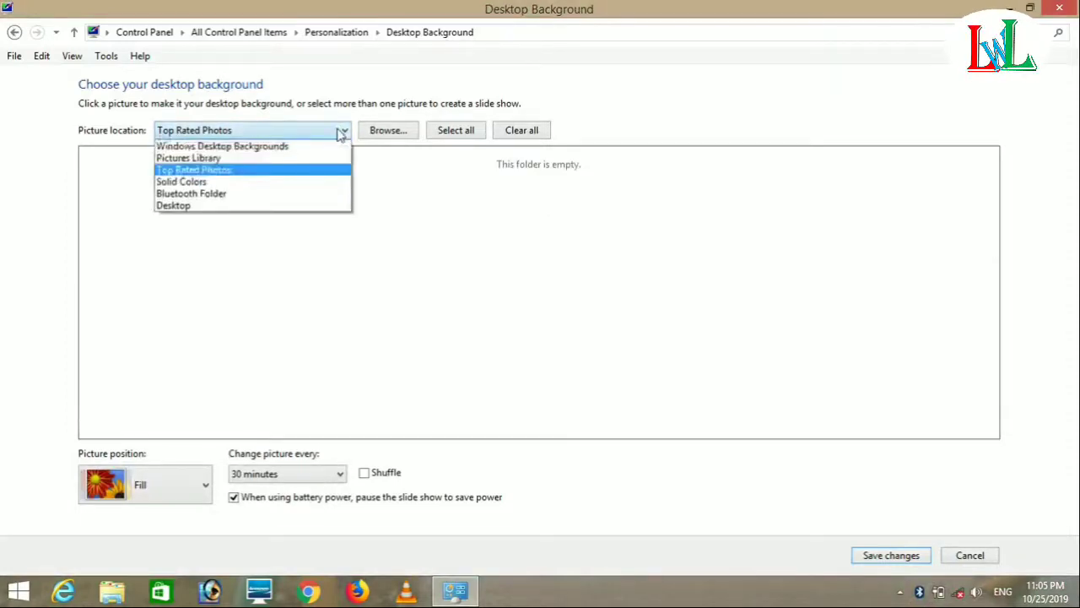
left_click(311, 182)
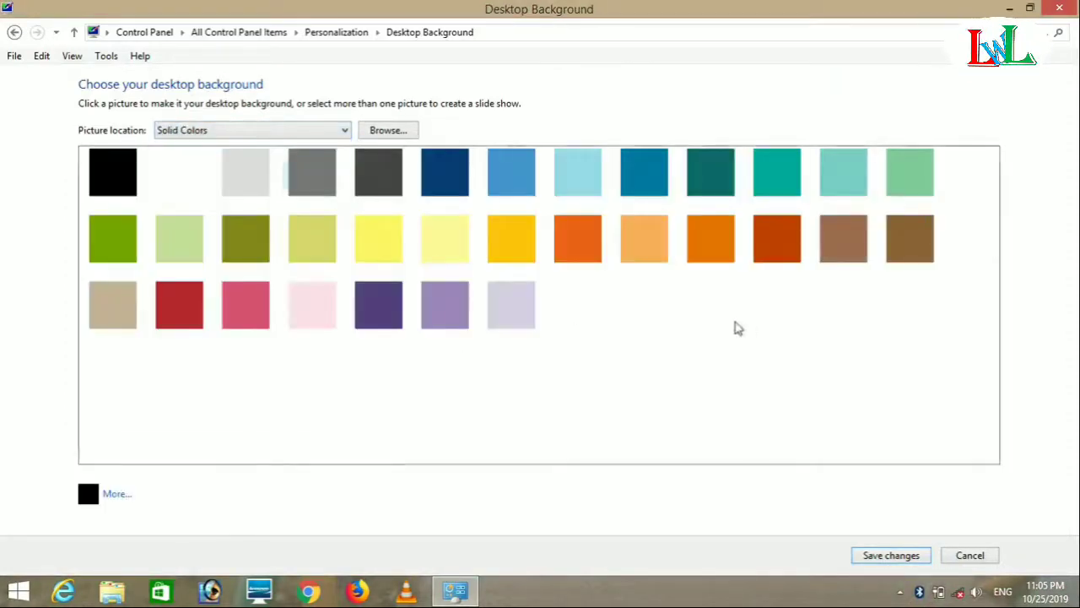
left_click(447, 169)
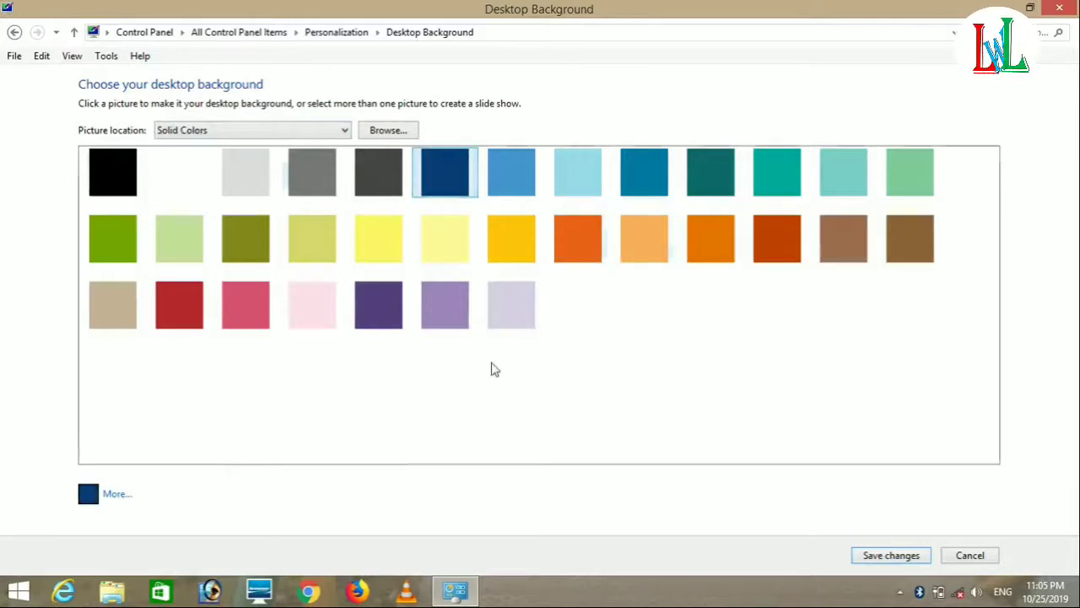
left_click(888, 559)
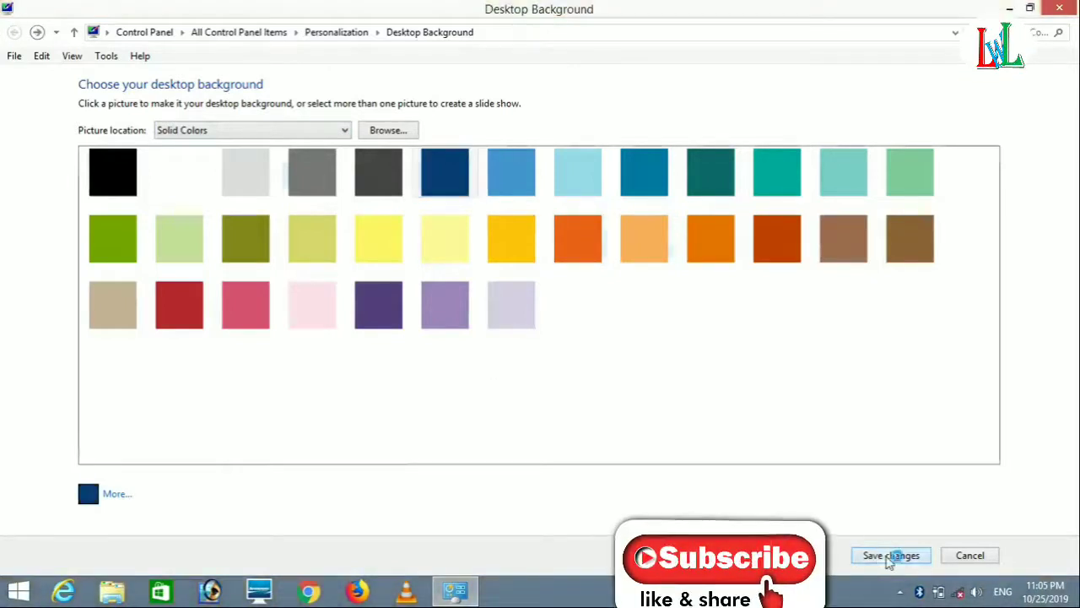
left_click(1006, 7)
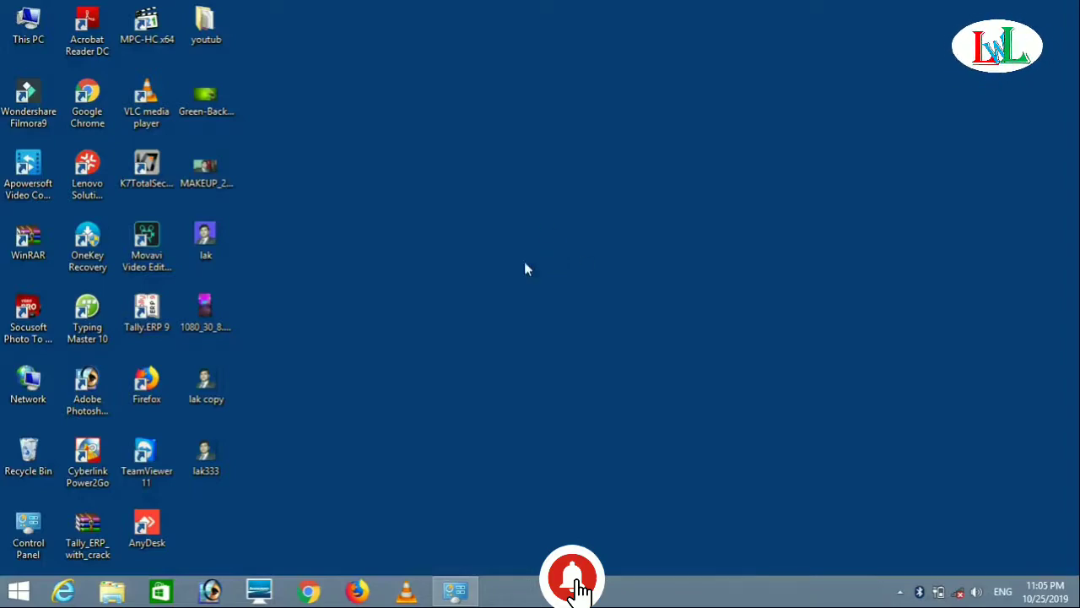
Reopen the desktop background settings and set the picture location to Windows Desktop Backgrounds.
left_click(441, 590)
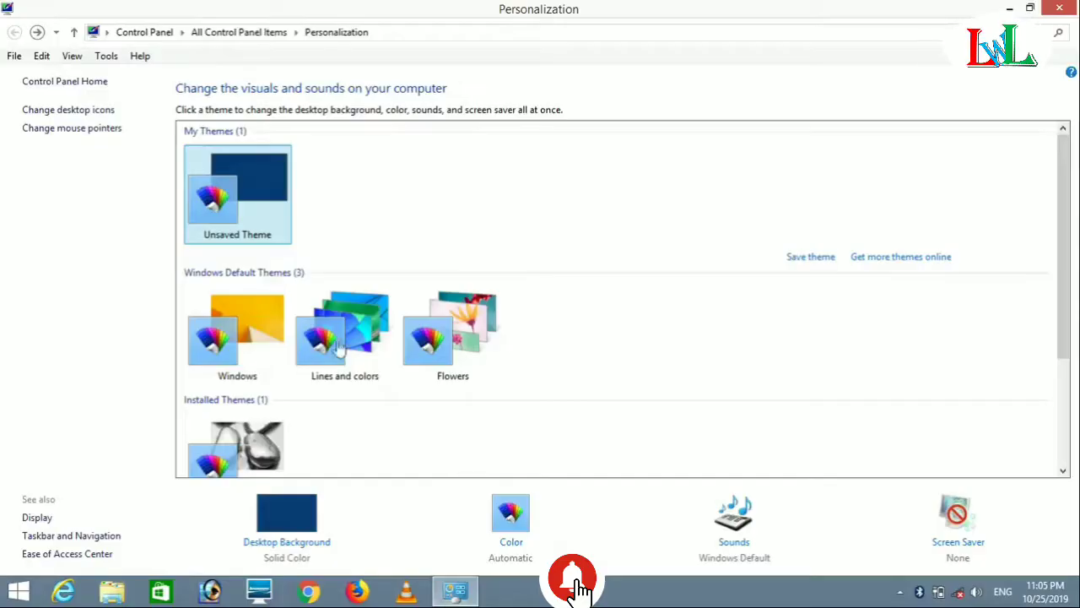
left_click(306, 547)
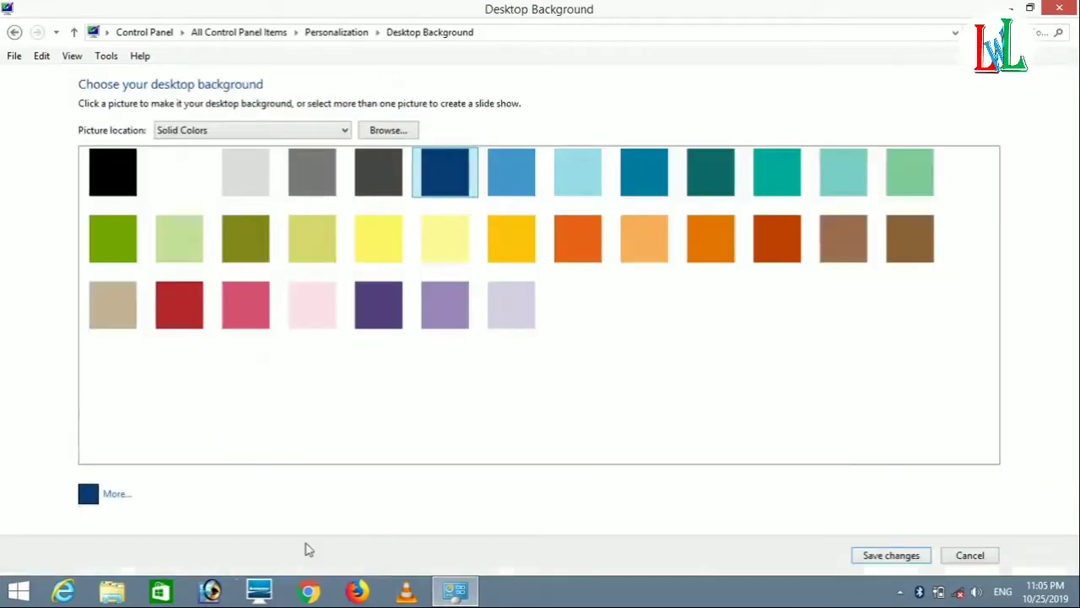
left_click(345, 131)
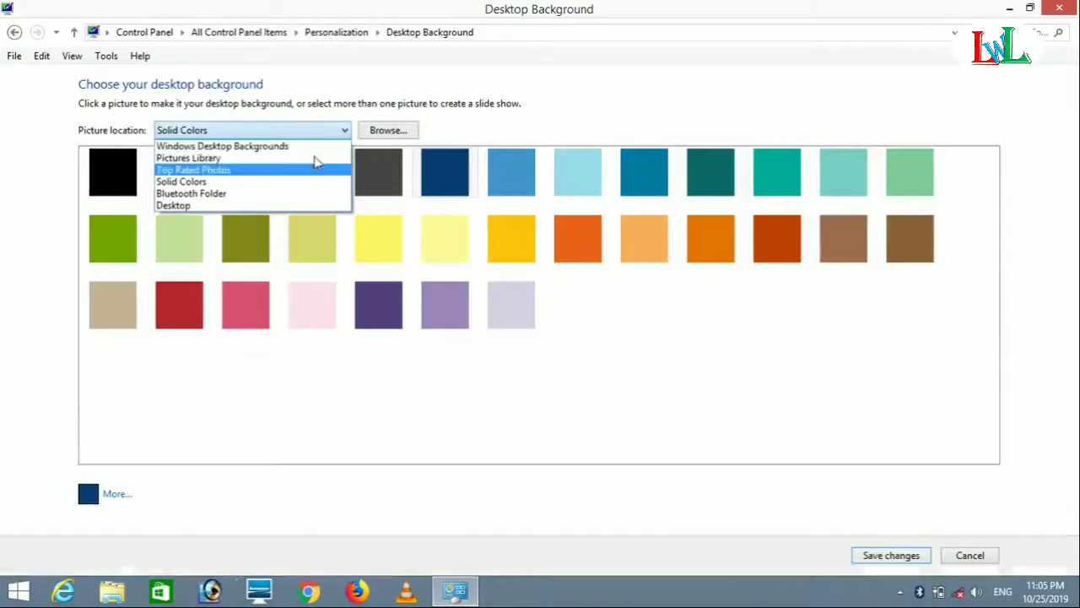
left_click(314, 149)
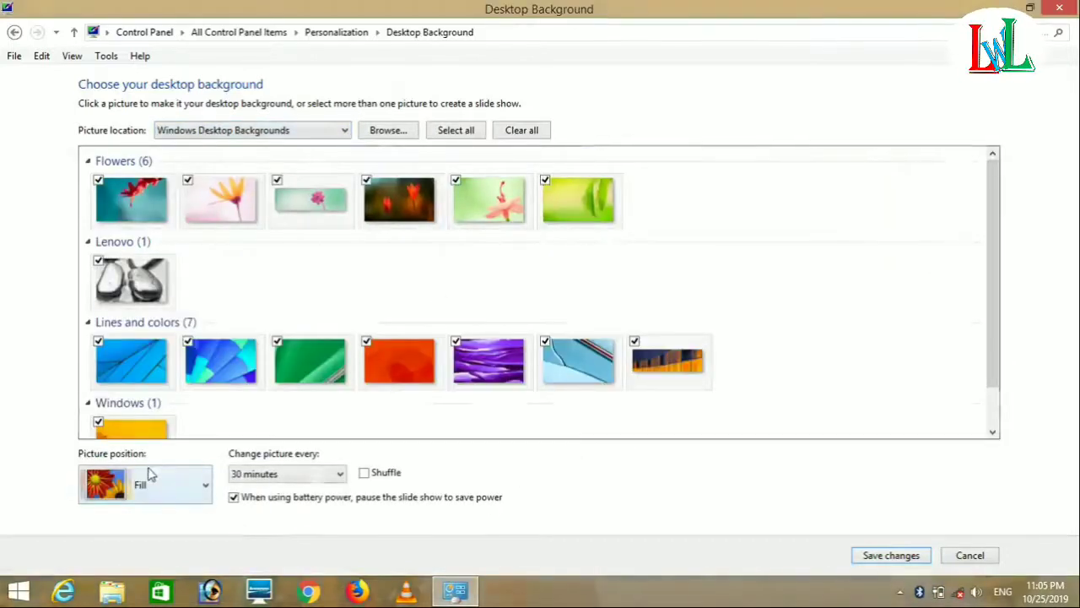
Look through the available picture positions and the picture change intervals for the slide show.
left_click(202, 487)
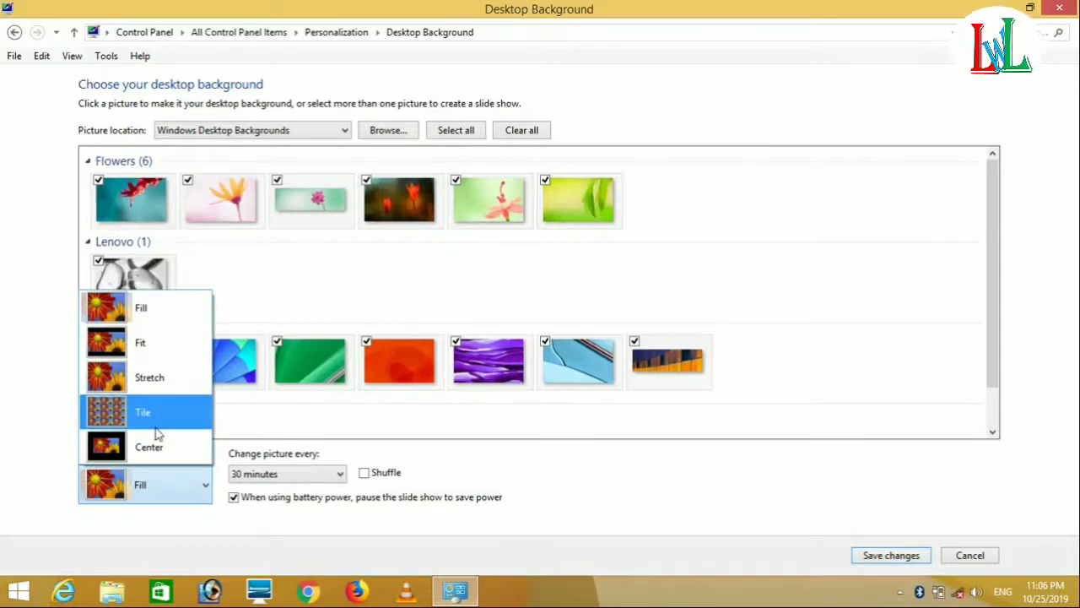
left_click(478, 495)
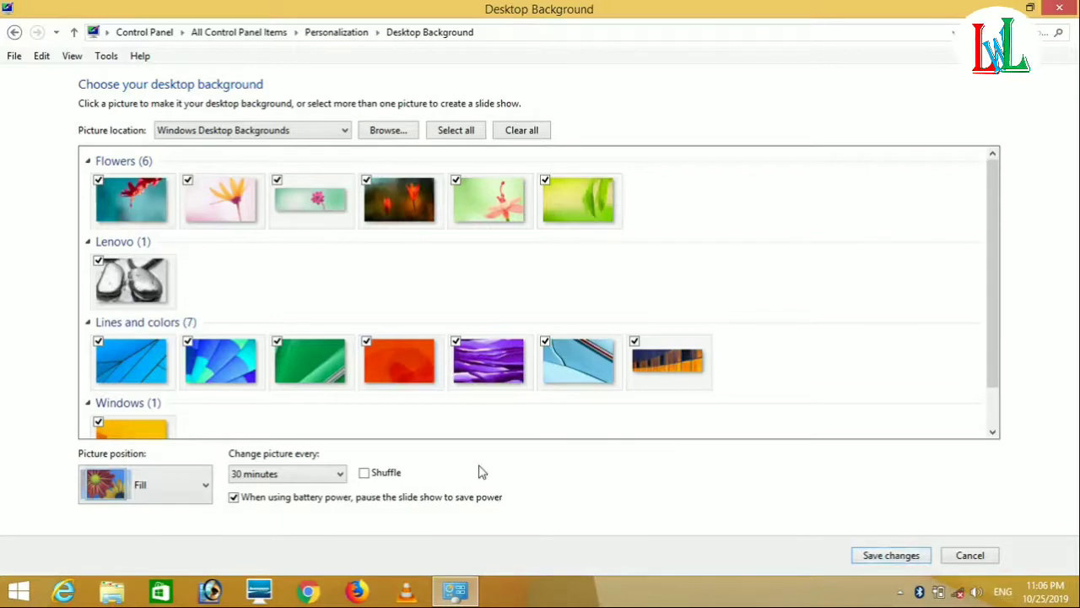
left_click(338, 476)
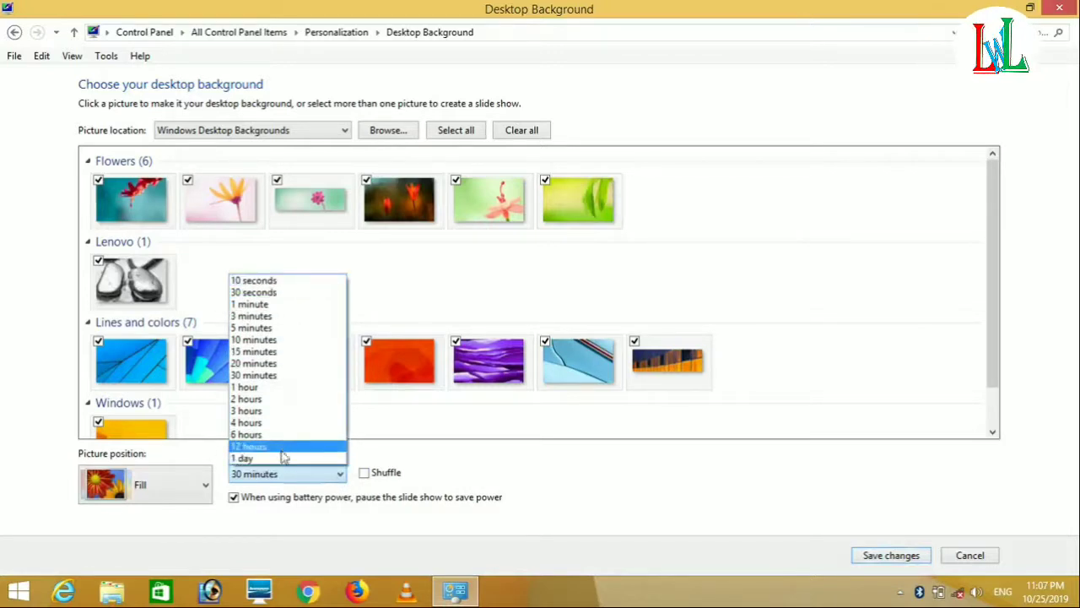
left_click(485, 472)
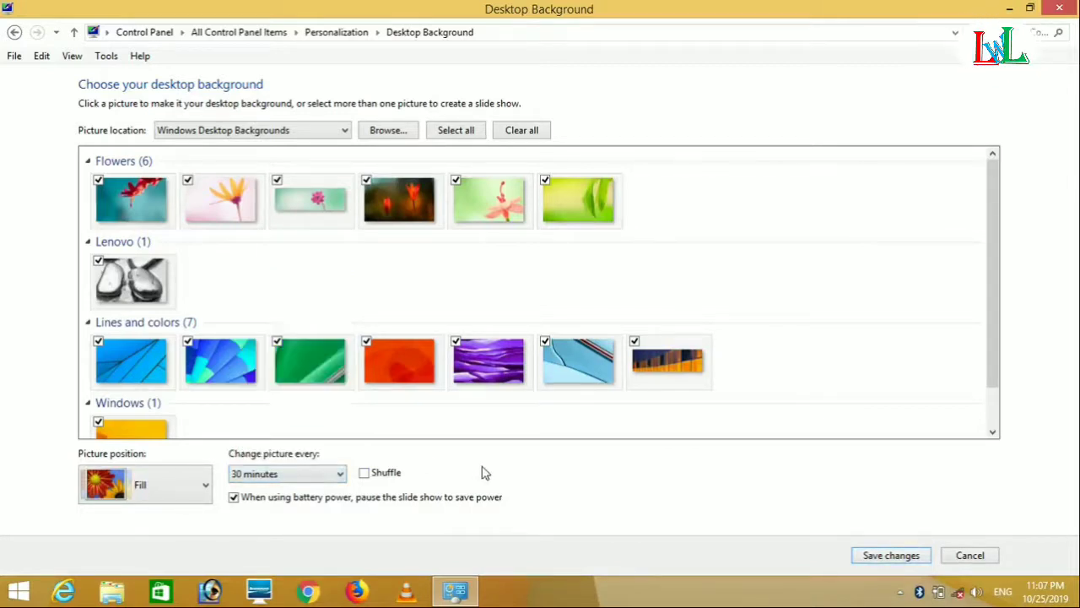
Save the slide show of all Windows Desktop Backgrounds pictures as the wallpaper and show the desktop.
left_click(893, 556)
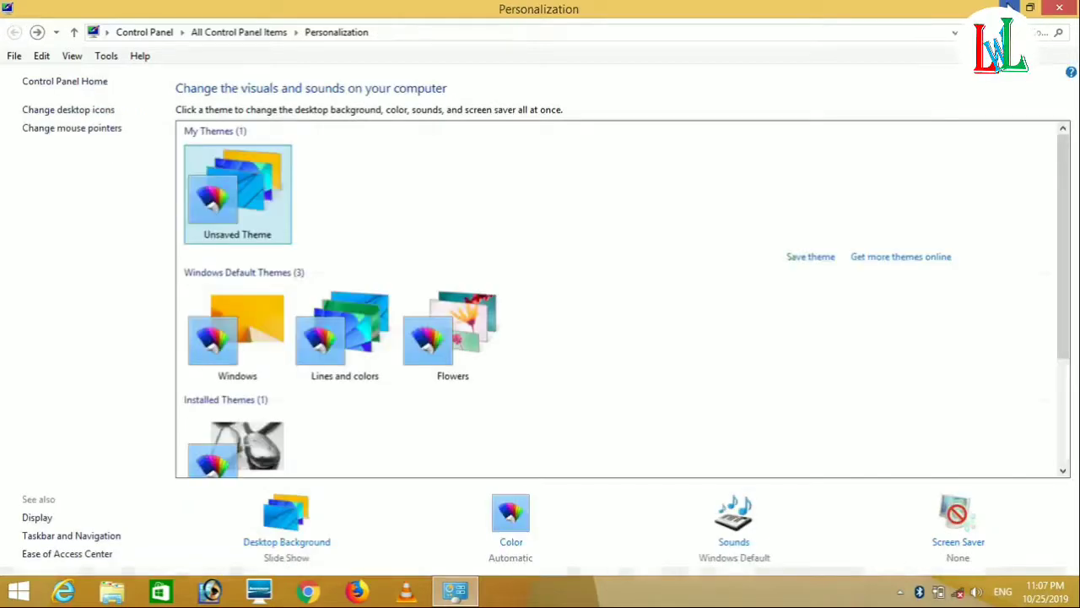
left_click(1010, 8)
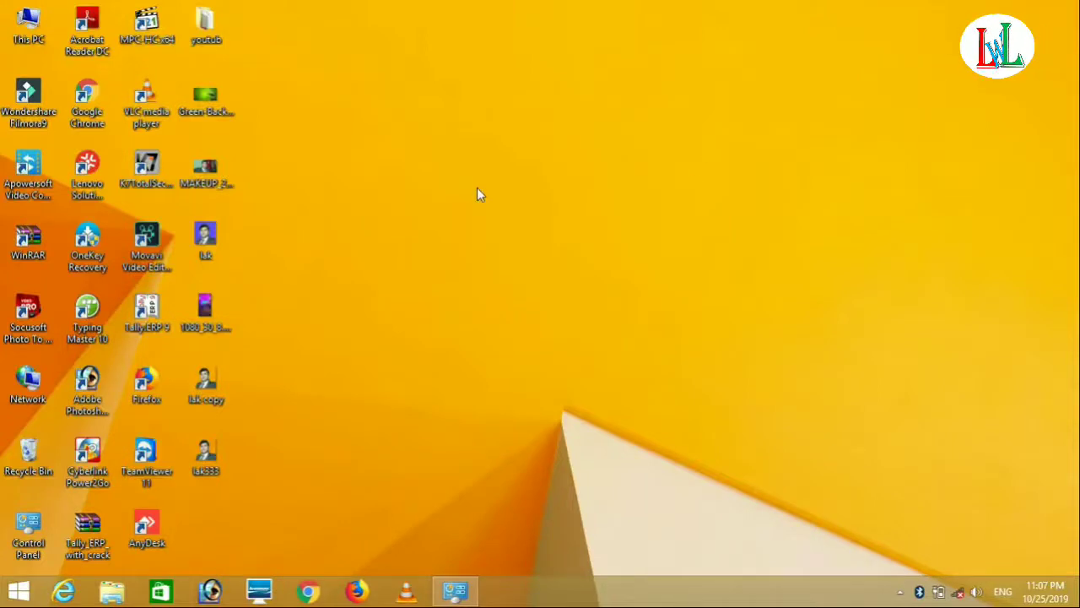
right_click(566, 191)
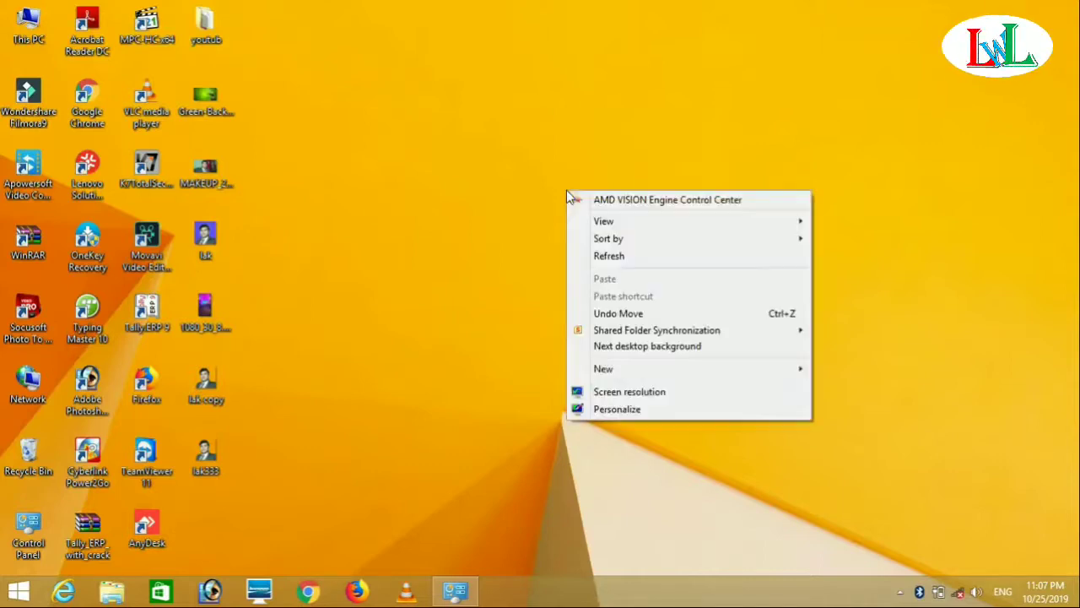
left_click(451, 252)
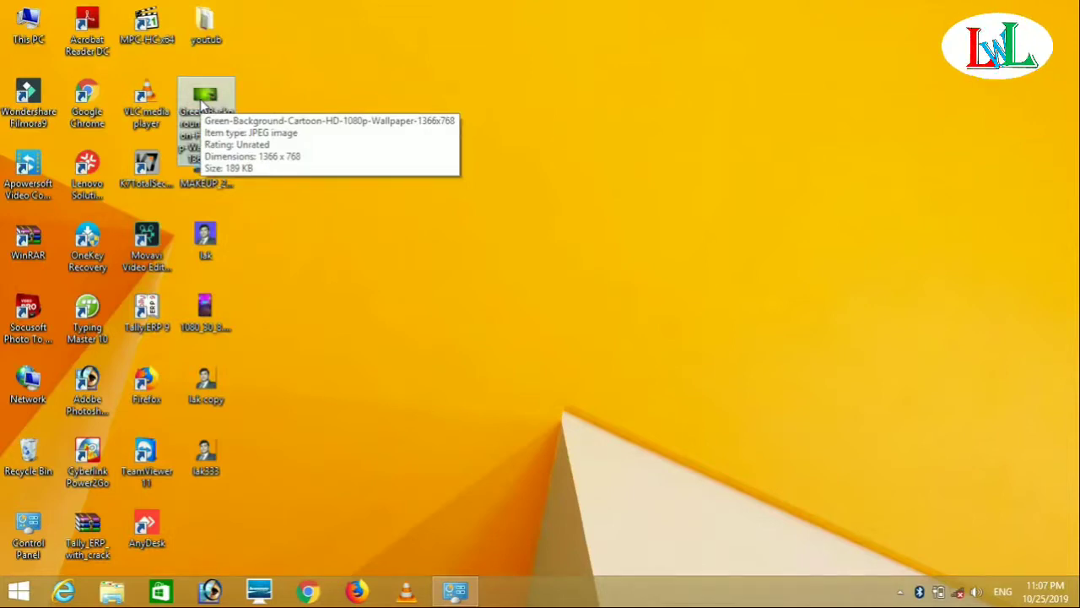
Set the desktop image Green-Background-Cartoon-HD-1080p-Wallpaper-1366x768 as the desktop background directly from its file.
right_click(200, 100)
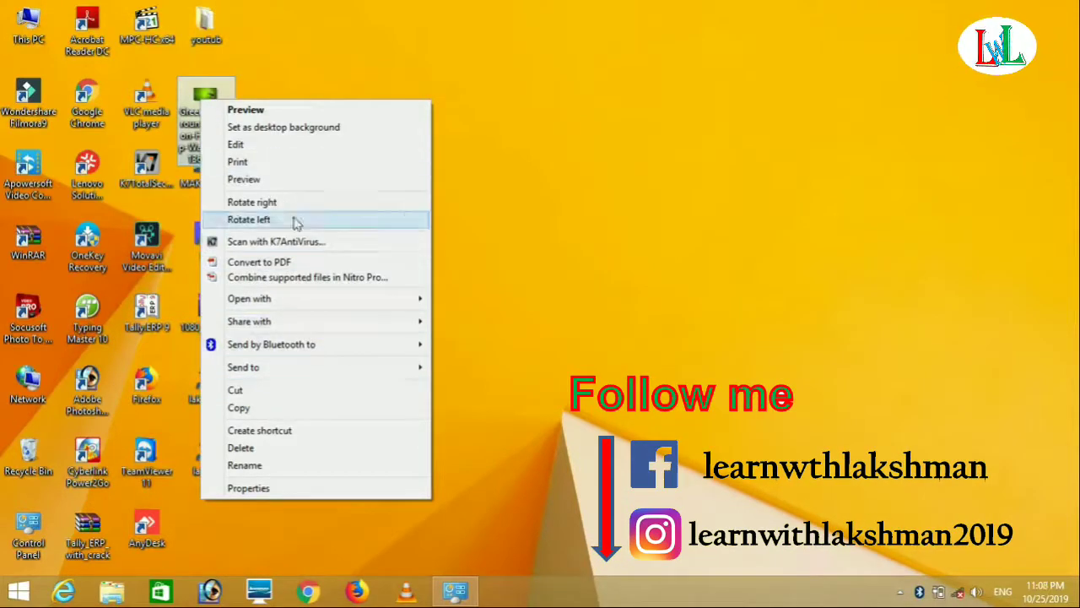
left_click(302, 127)
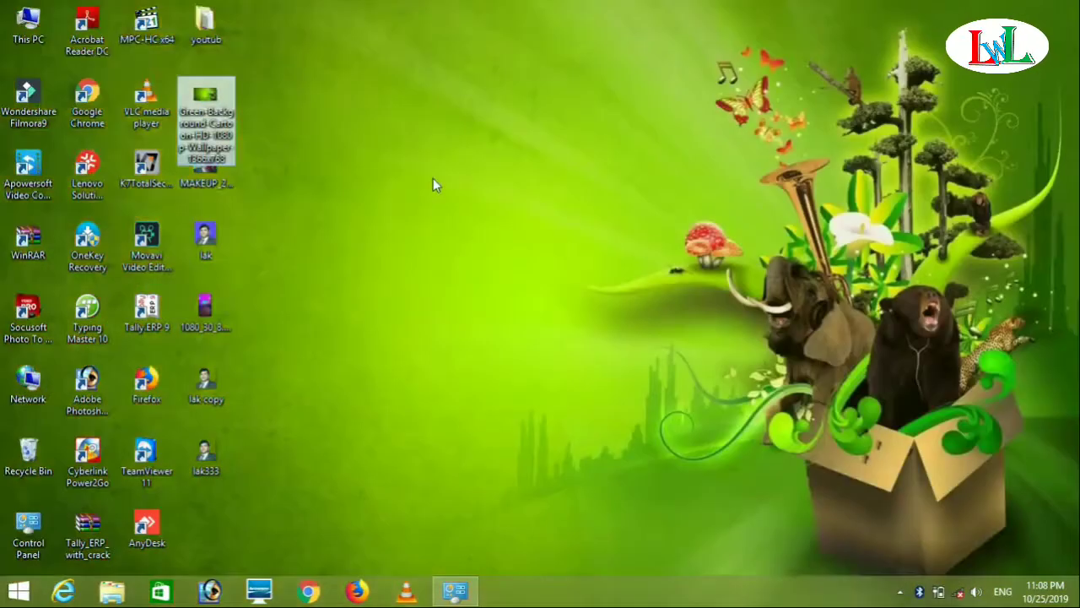
left_click(460, 188)
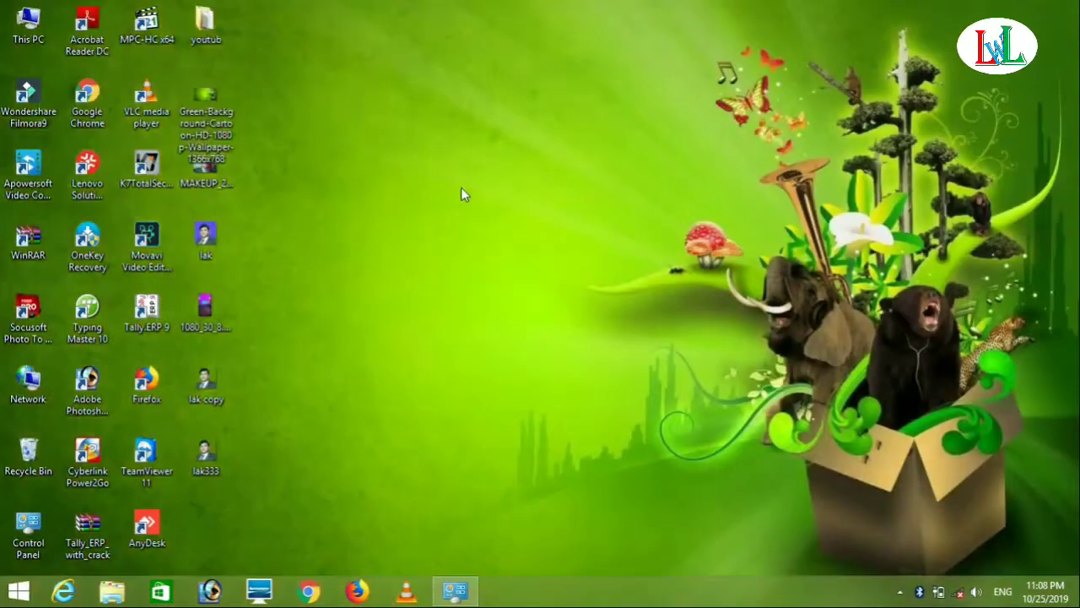